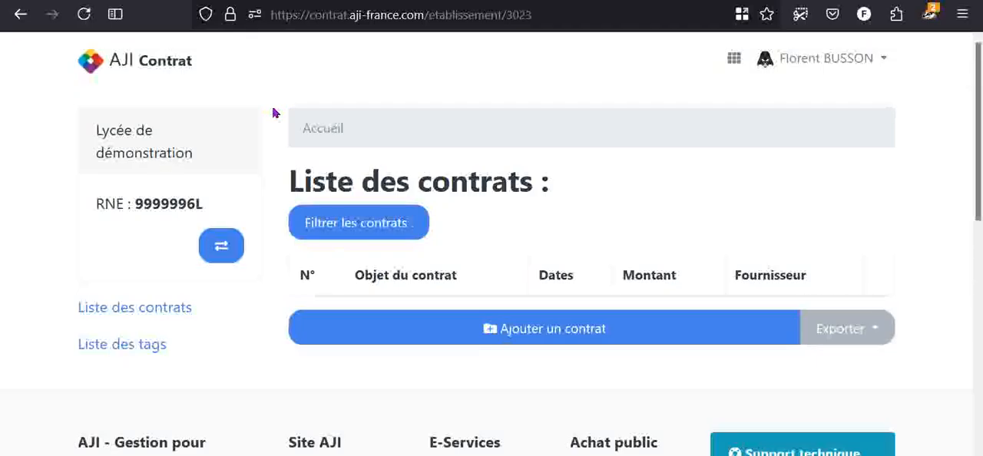
- Start a new contract for the Lycée de démonstration and enter the contract number
left_click(630, 330)
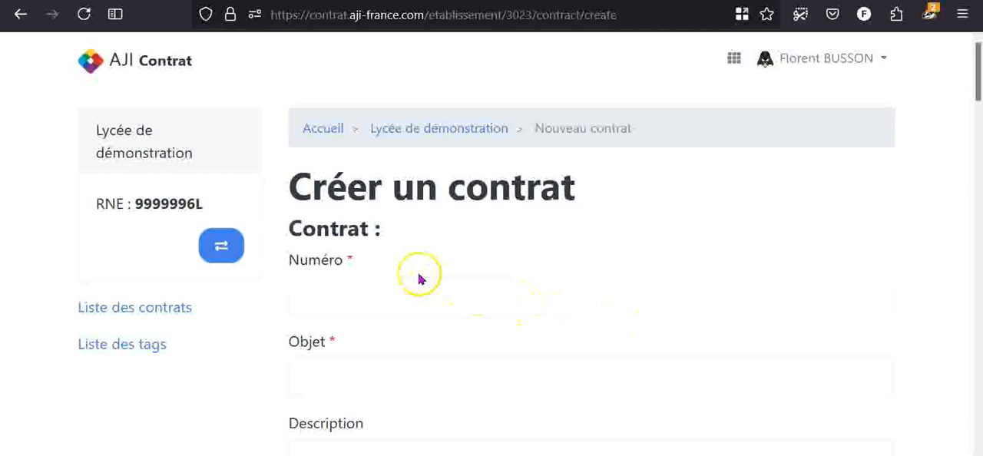
triple_click(356, 230)
left_click(356, 230)
scroll(357, 239, "down", 1)
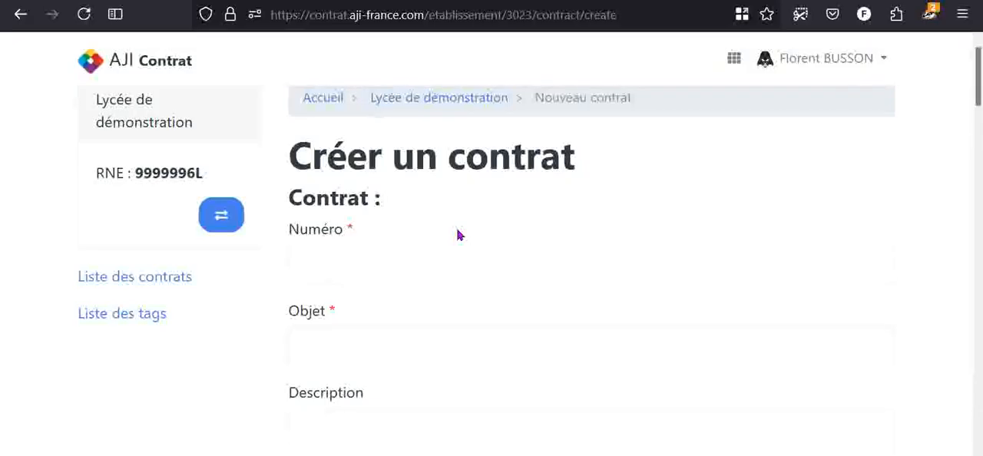
scroll(453, 223, "down", 2)
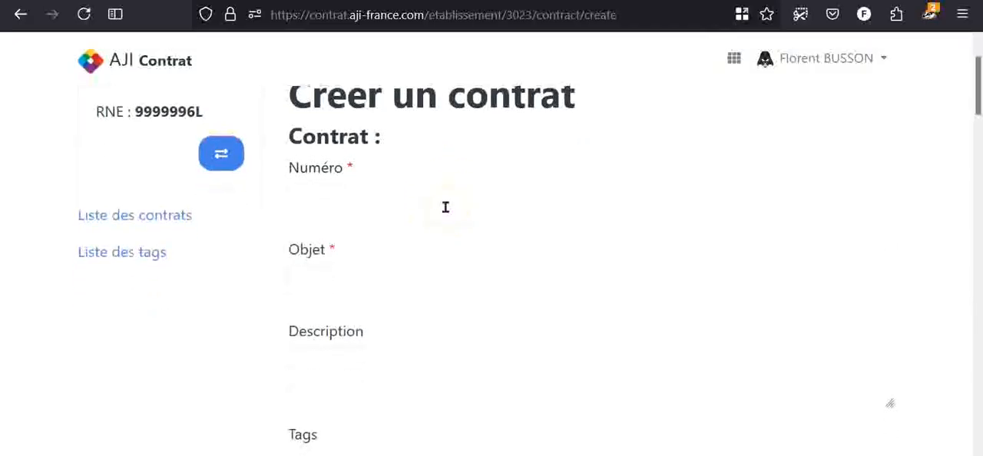
scroll(445, 207, "down", 1)
left_click(438, 188)
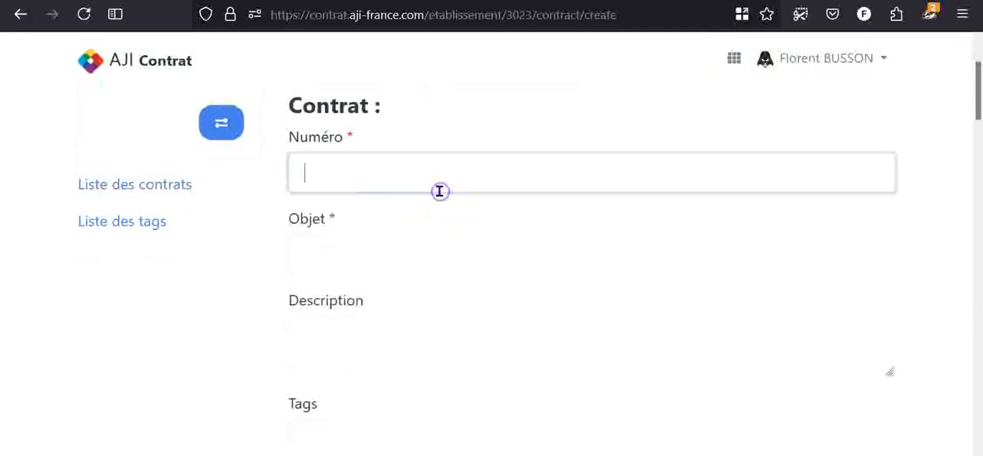
type("0.3")
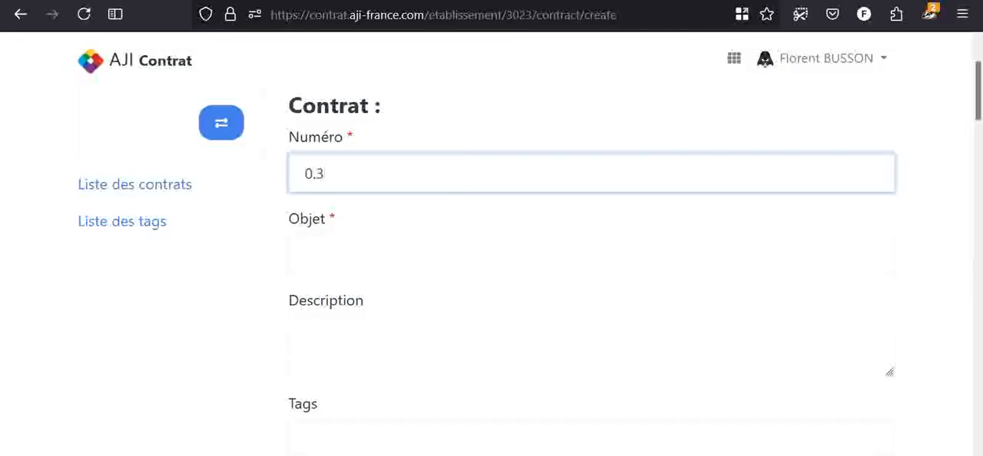
key("BackSpace")
key("BackSpace")
type("345892")
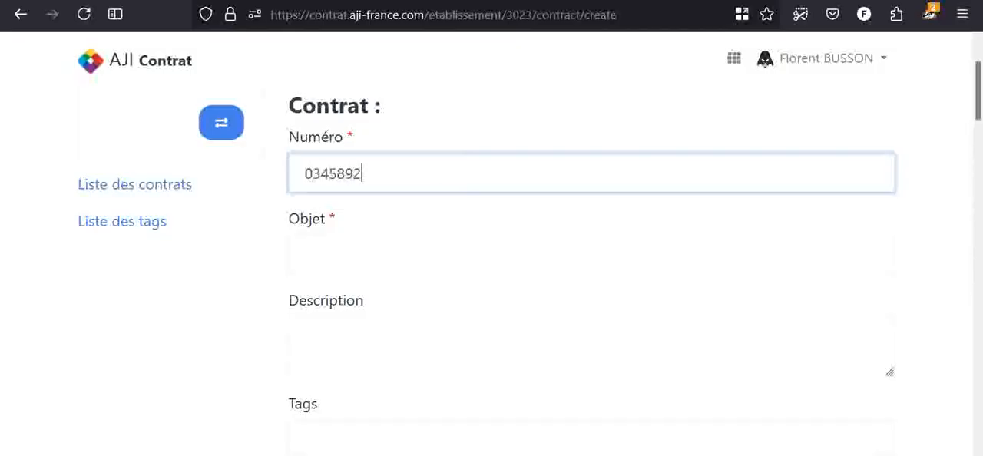
- Enter "Télésurveillance" as the object of the contract
left_click(351, 256)
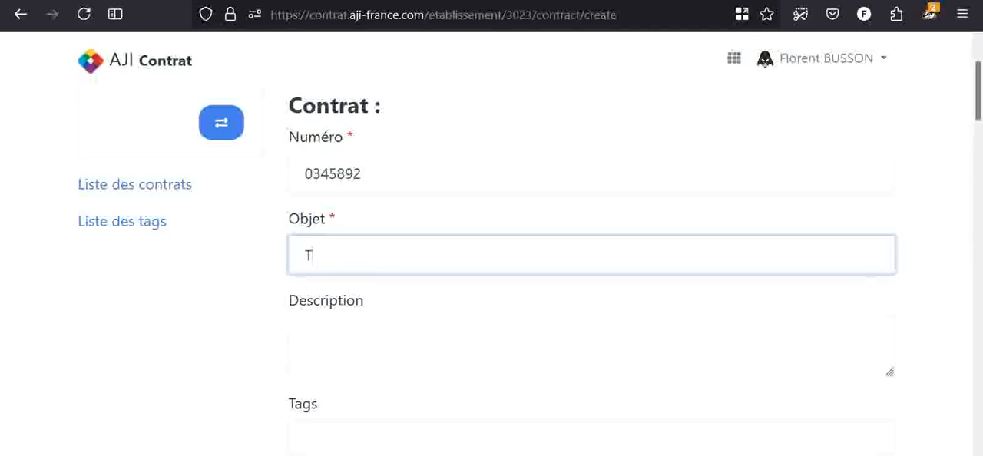
type("Télésurveillance")
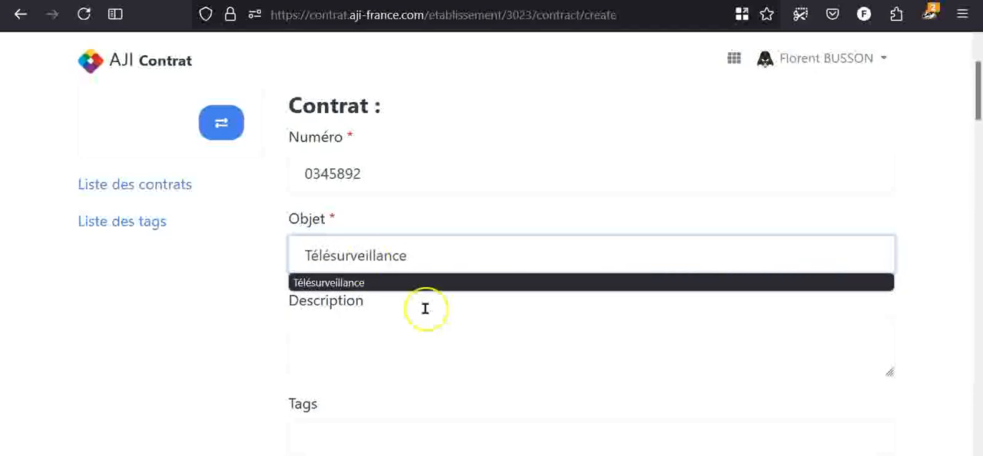
- Assign the existing ALO tag to the new contract
scroll(352, 227, "down", 1)
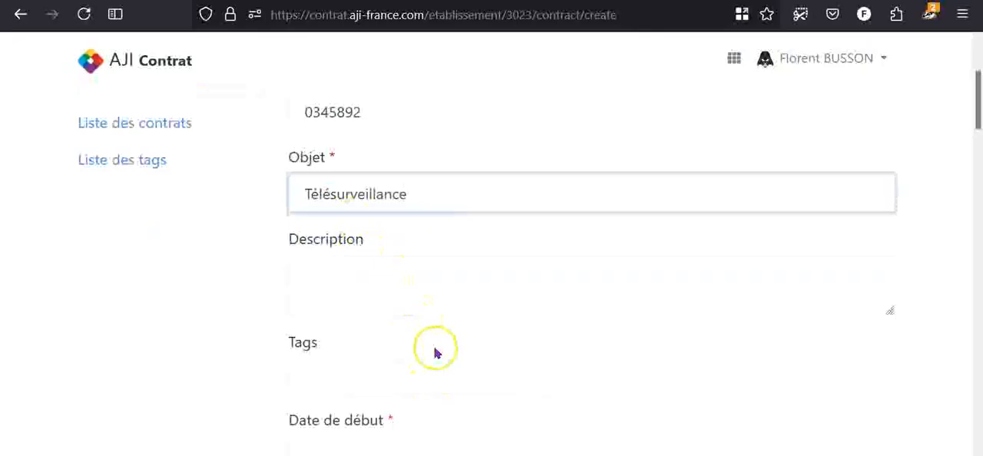
scroll(388, 277, "down", 2)
scroll(389, 284, "down", 1)
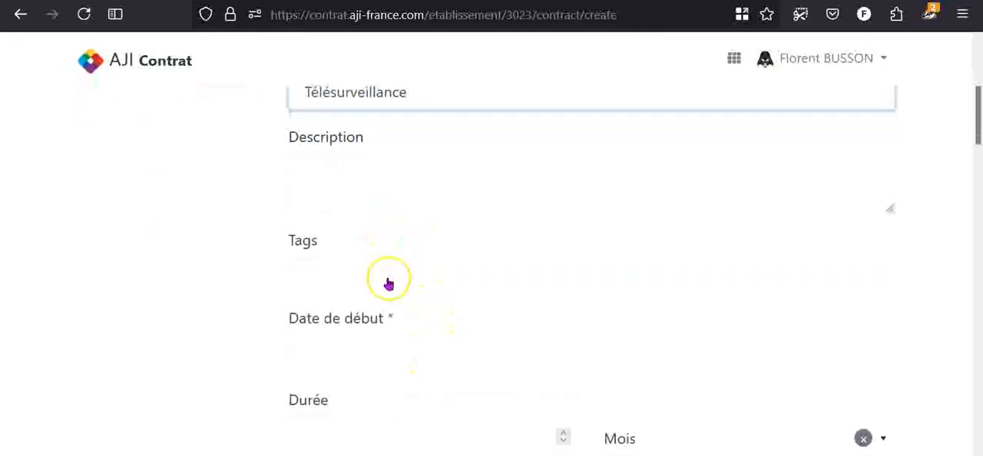
left_click(388, 233)
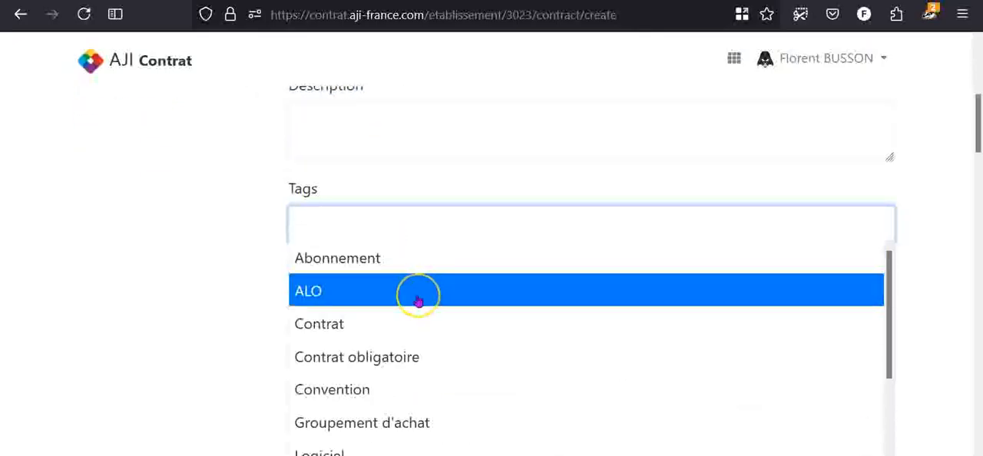
left_click(417, 296)
- Set the contract's start date to 01/04/2025
scroll(408, 277, "down", 1)
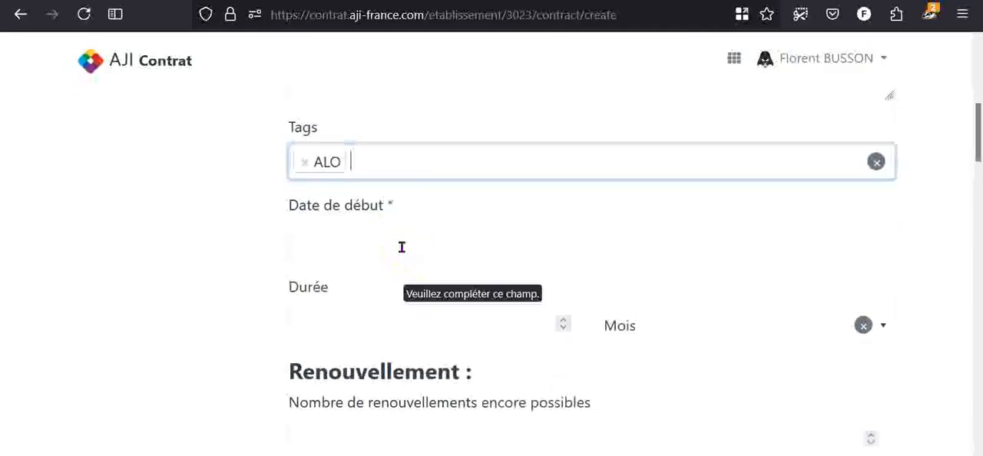
left_click(401, 244)
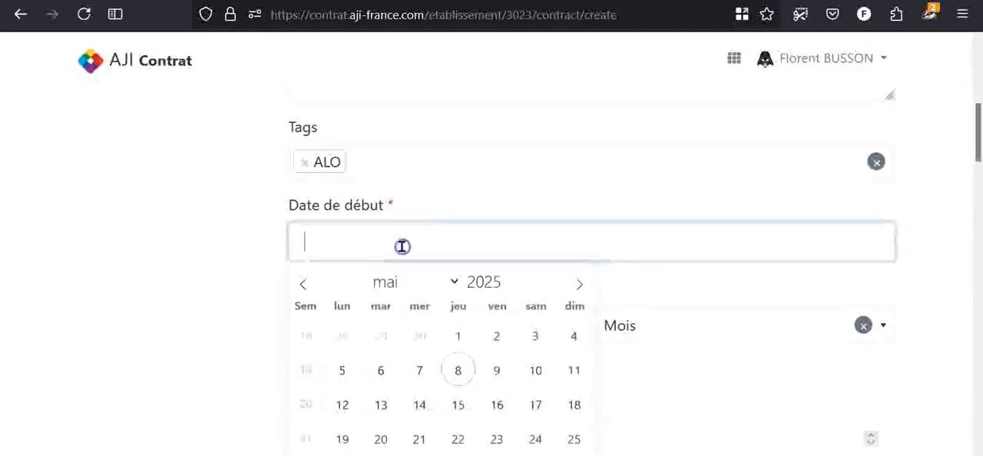
left_click(304, 285)
left_click(376, 335)
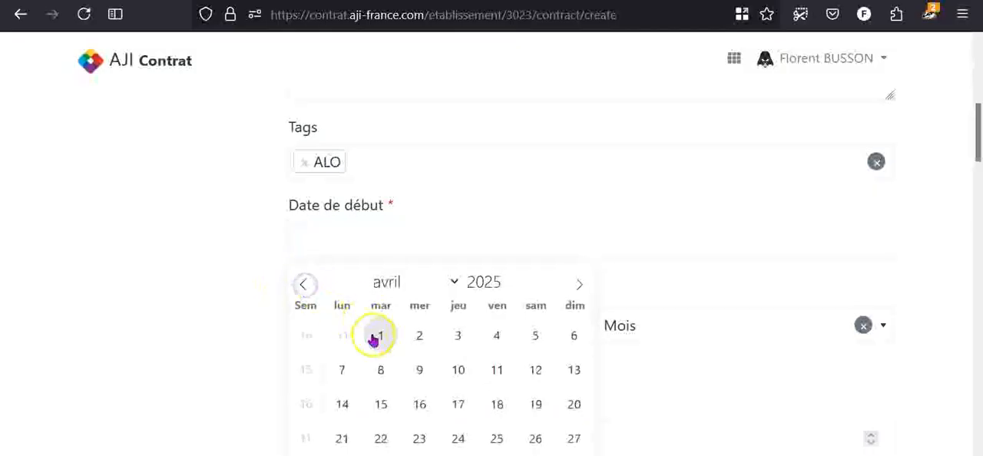
- Set the contract's initial duration to 3, with Année(s) as the unit
scroll(375, 326, "down", 2)
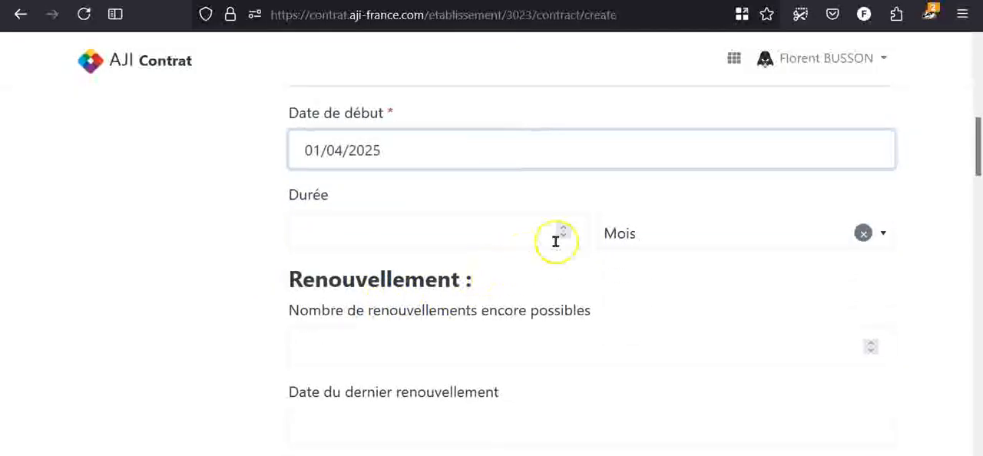
left_click(707, 254)
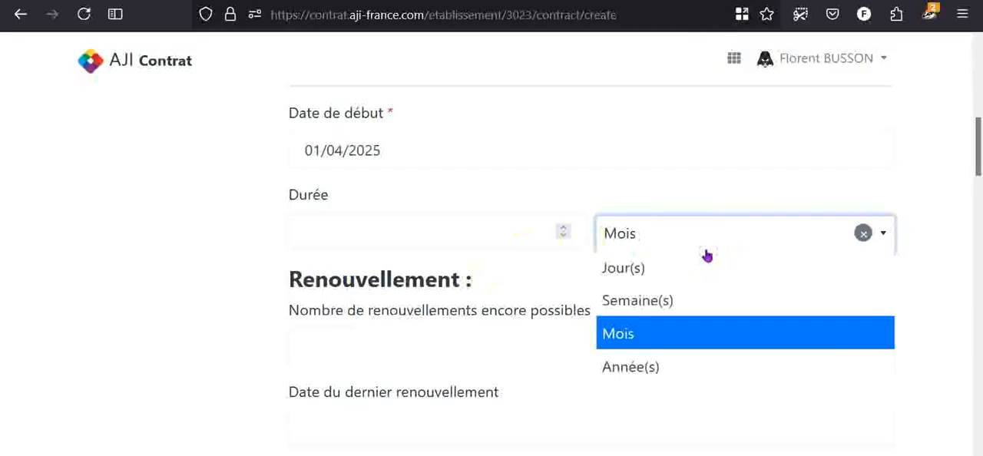
left_click(460, 244)
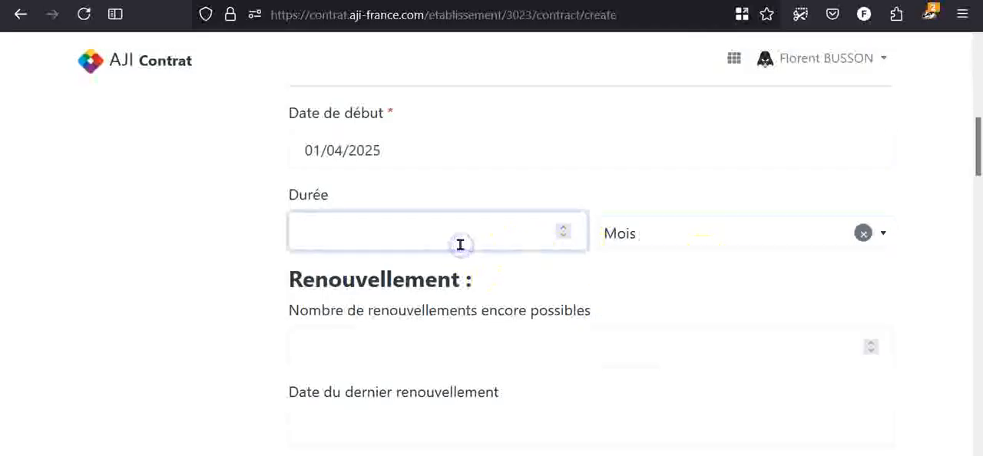
type("3")
left_click(670, 240)
left_click(668, 368)
- Leave the renewal fields empty and enter 1500 € as the contract's price amount
scroll(305, 219, "down", 3)
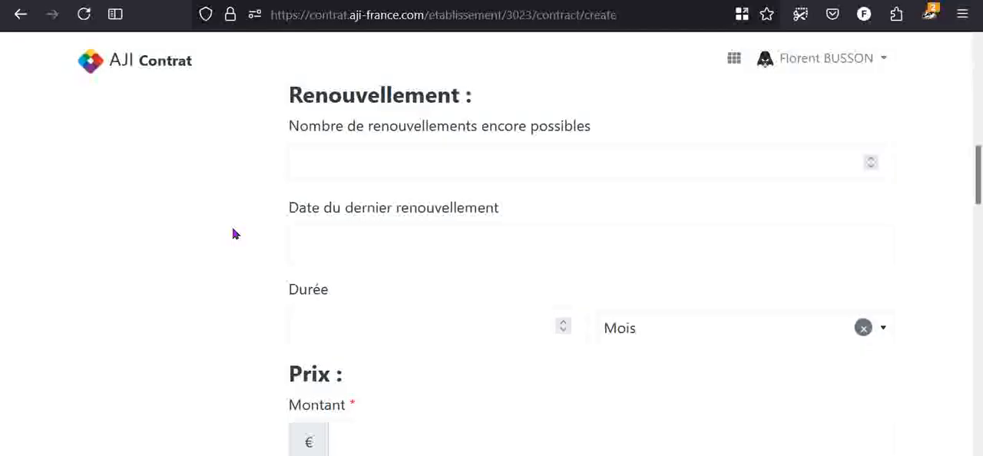
scroll(235, 234, "down", 5)
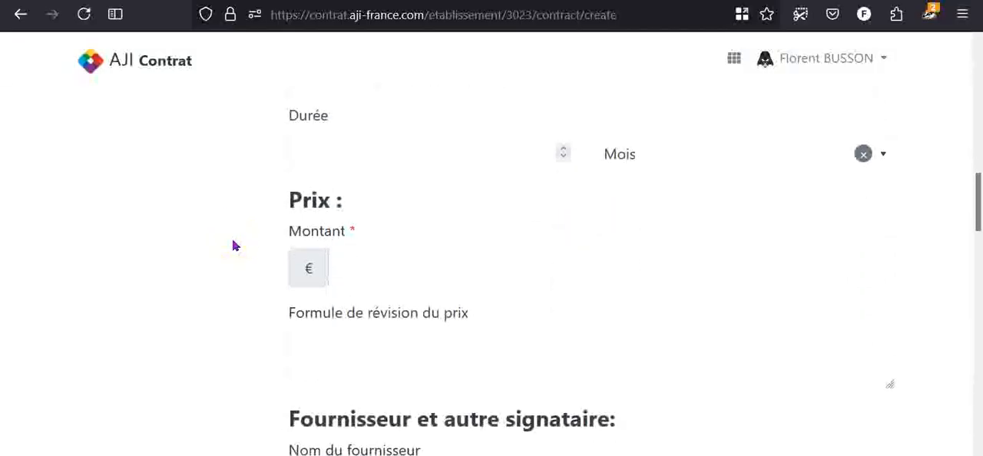
scroll(235, 246, "up", 1)
left_click(239, 242)
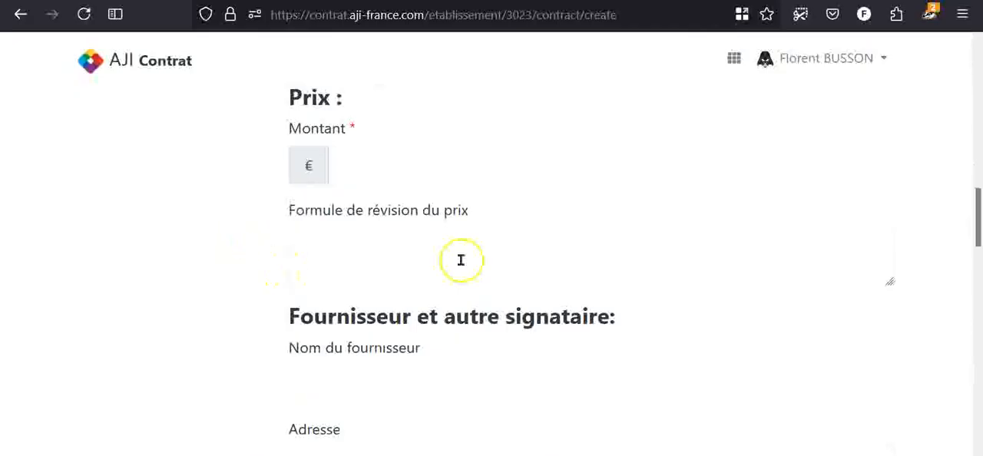
left_click(500, 182)
type("1500")
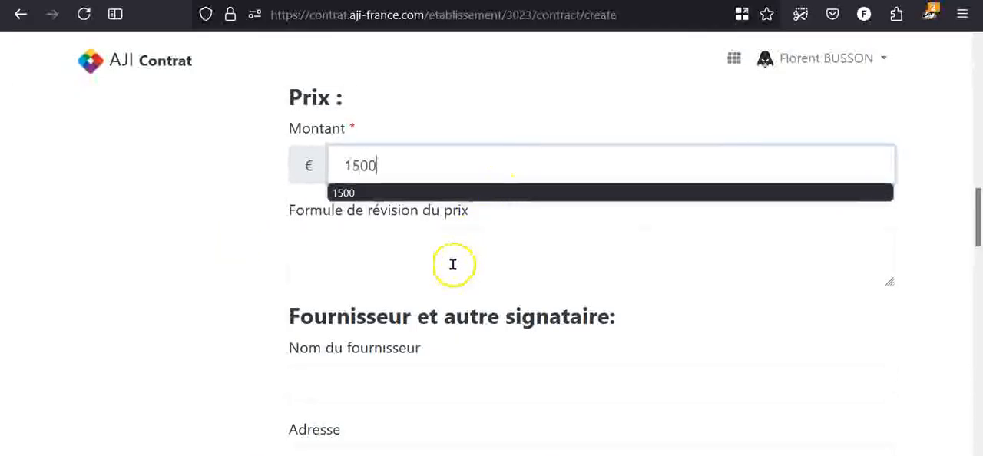
left_click(238, 242)
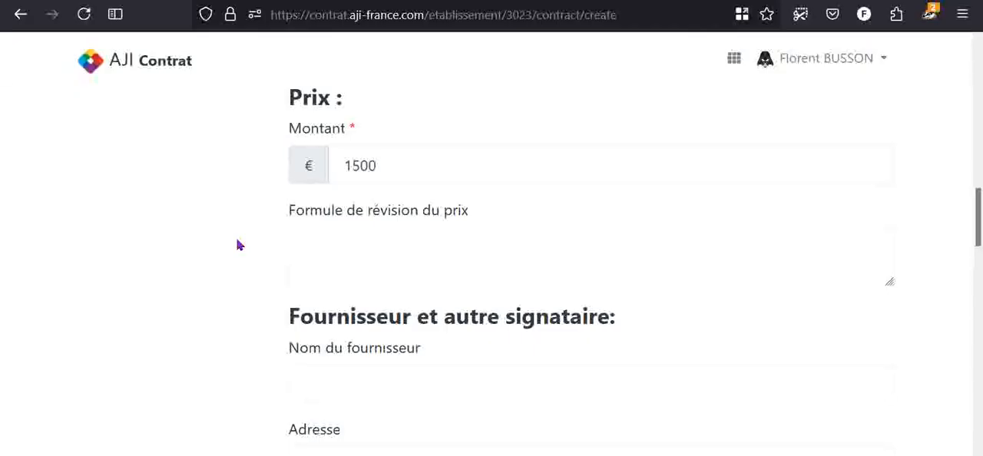
- Enter "Télésurveillix" as the supplier's name
scroll(237, 245, "down", 3)
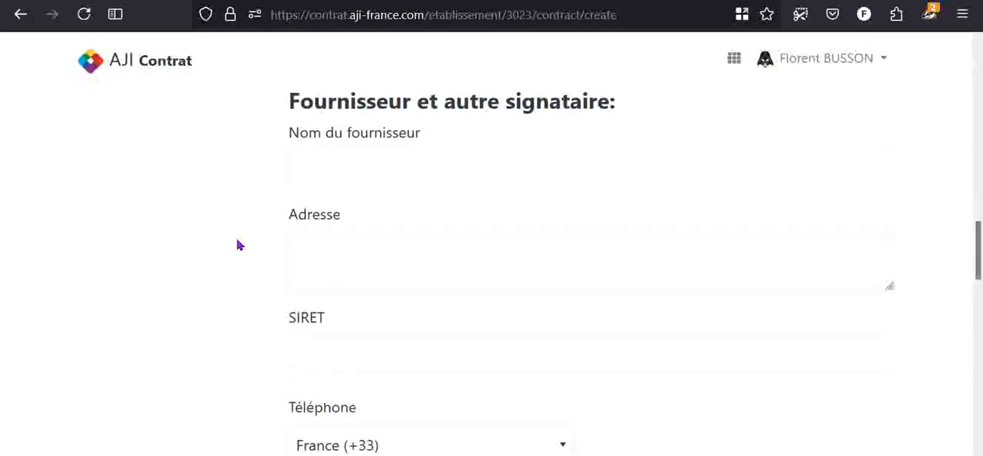
left_click(354, 167)
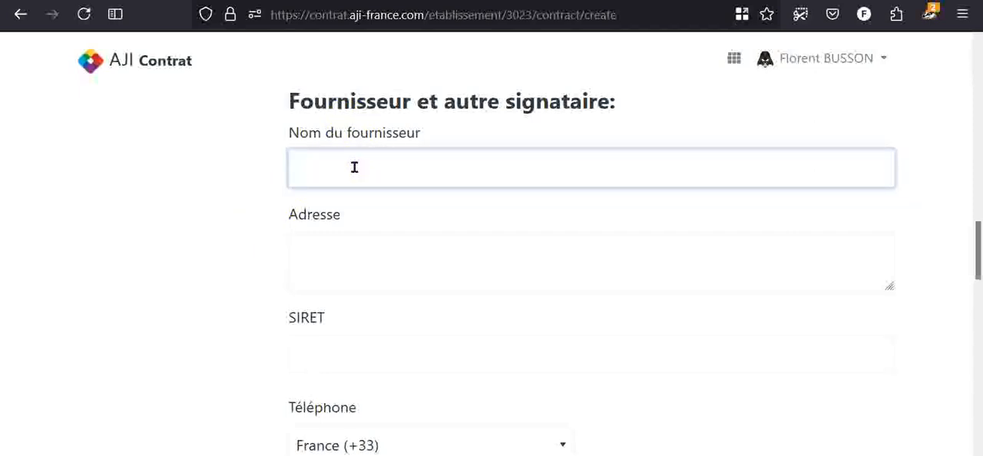
type("Télésurveillix")
left_click(274, 259)
- Set the date of the board of directors' decision to 03/03/2025 in the additional information
scroll(278, 261, "down", 2)
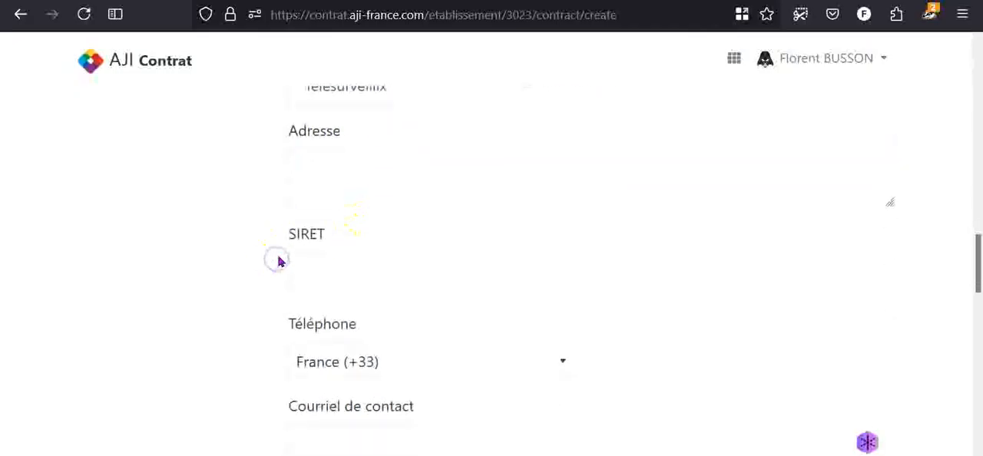
scroll(296, 205, "down", 3)
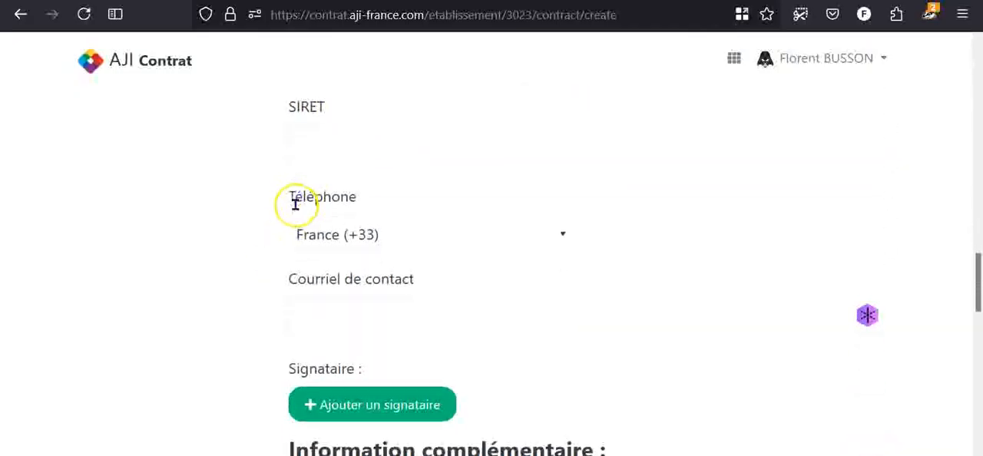
scroll(299, 212, "down", 3)
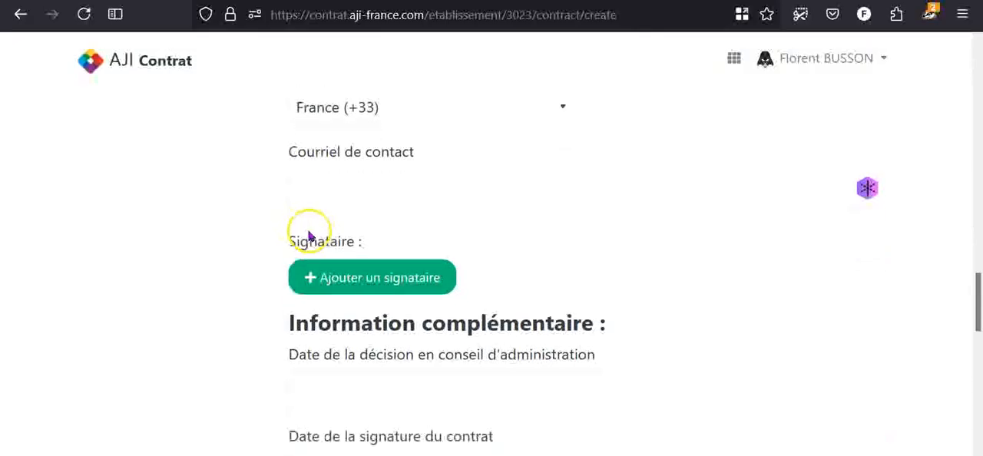
scroll(306, 246, "down", 3)
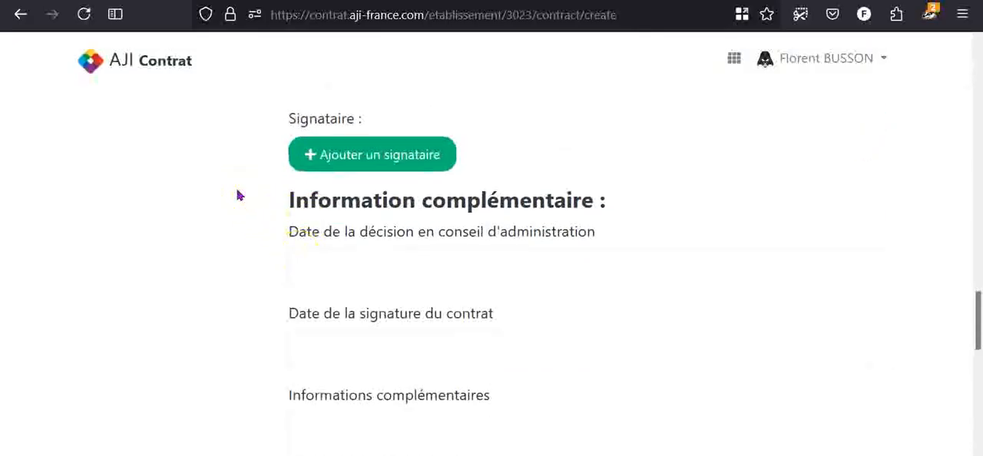
scroll(239, 196, "down", 2)
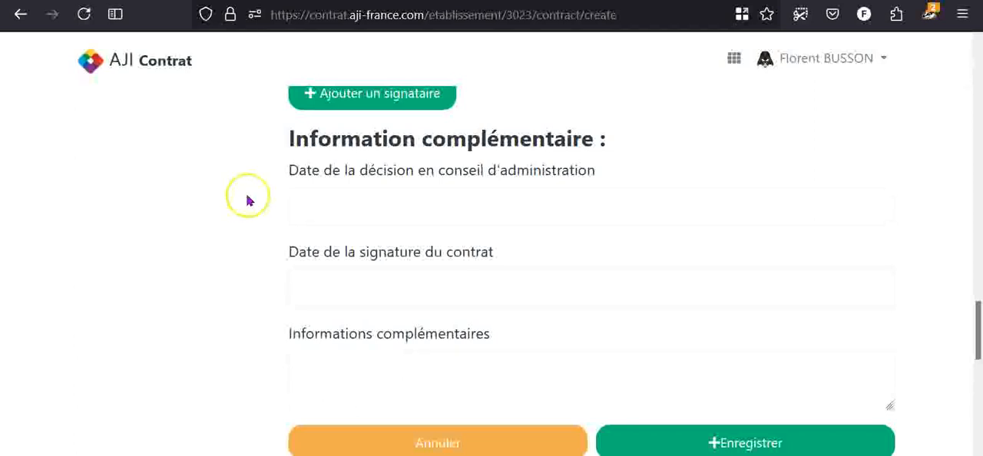
left_click(386, 218)
left_click(300, 248)
left_click(299, 248)
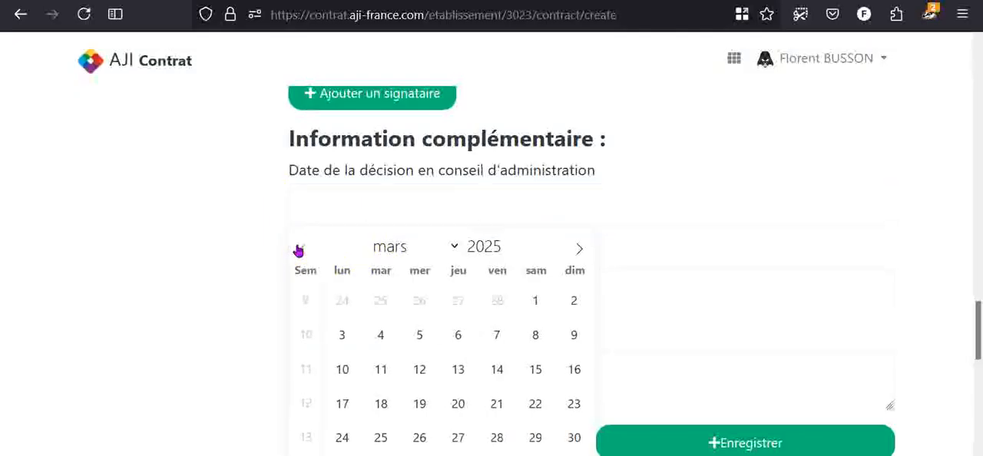
left_click(332, 333)
- Add "Acte 54/5" as complementary information and save the new contract
left_click(369, 393)
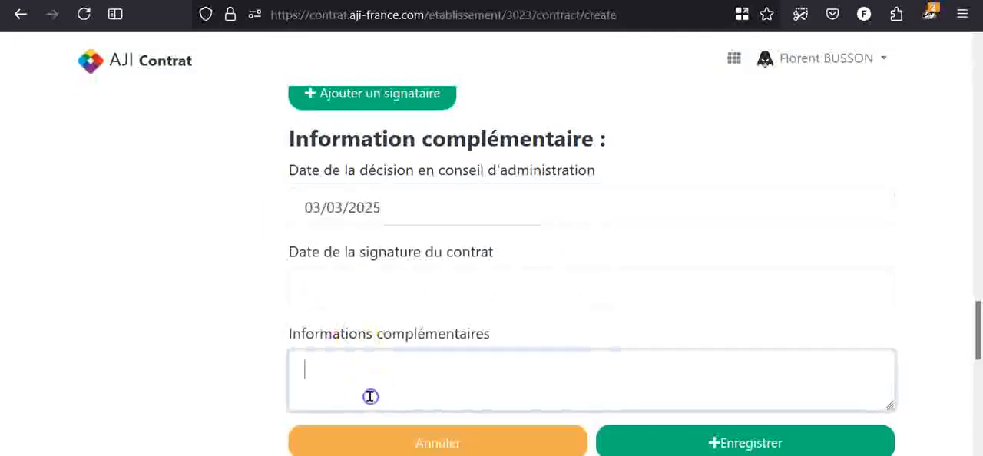
type("Acte 54/5")
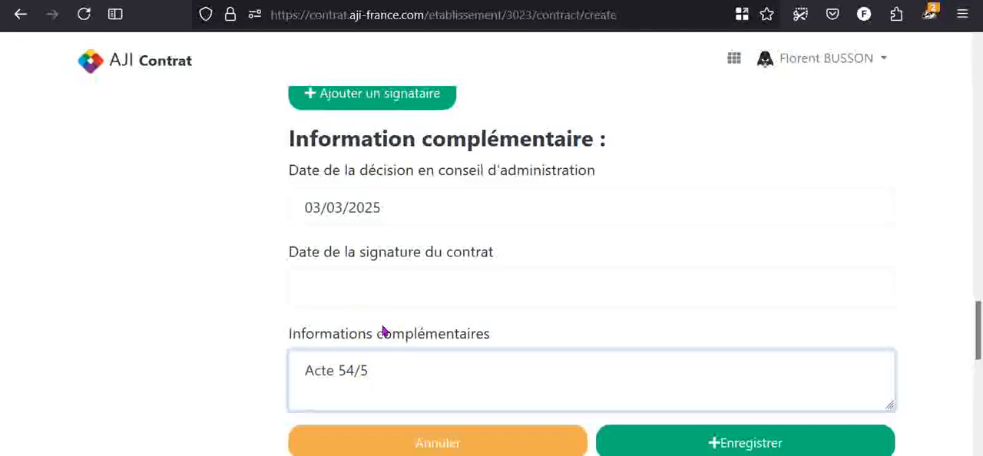
scroll(564, 346, "down", 1)
left_click(680, 412)
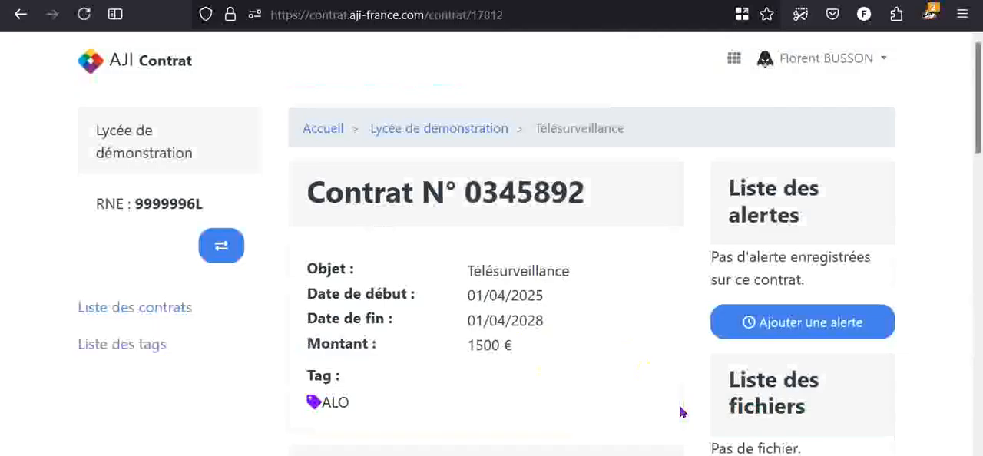
- Review the saved contract's general details, supplier, additional information, and alert and file sections
scroll(680, 412, "down", 2)
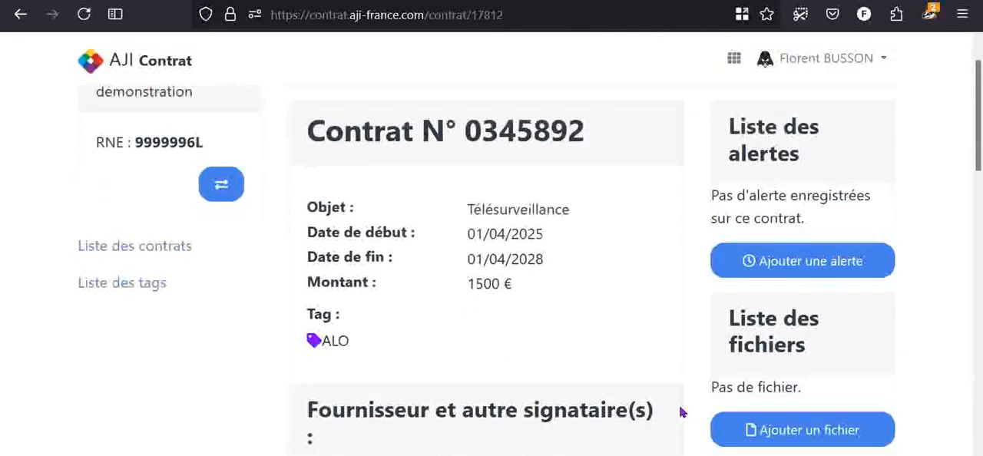
scroll(680, 413, "down", 2)
scroll(289, 340, "down", 1)
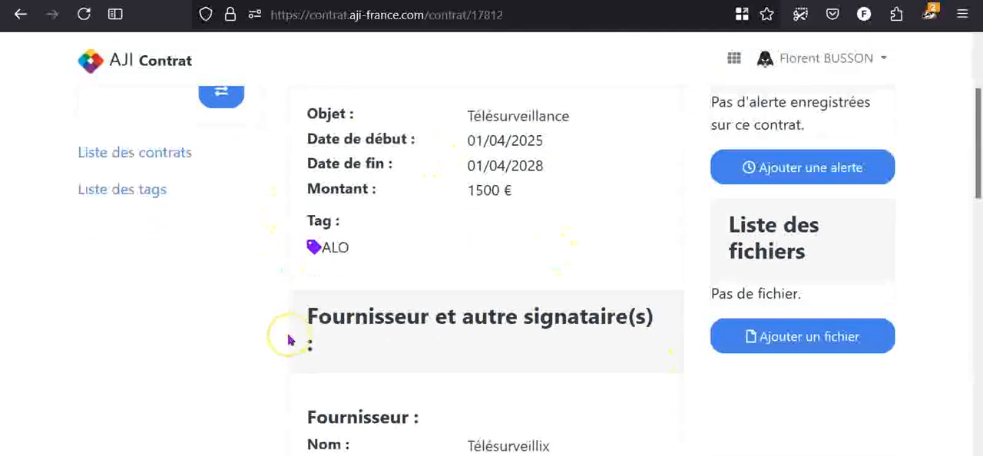
scroll(289, 340, "down", 4)
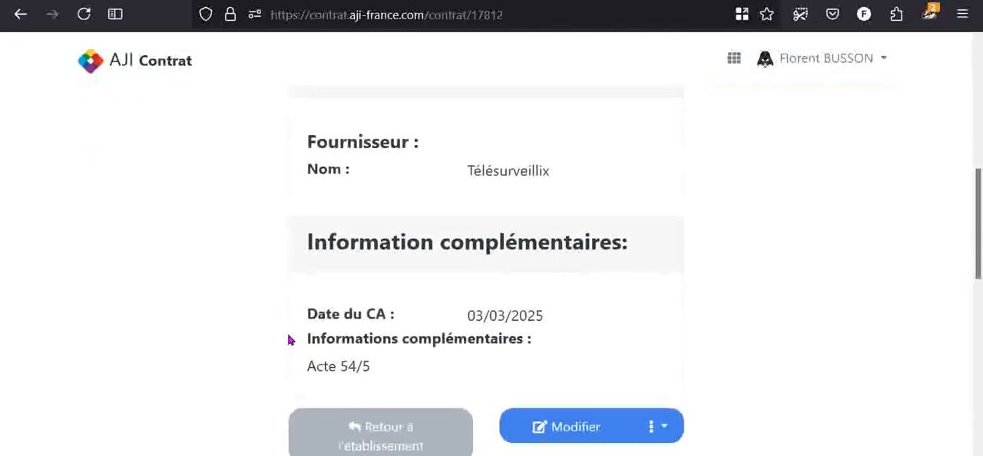
scroll(289, 340, "up", 5)
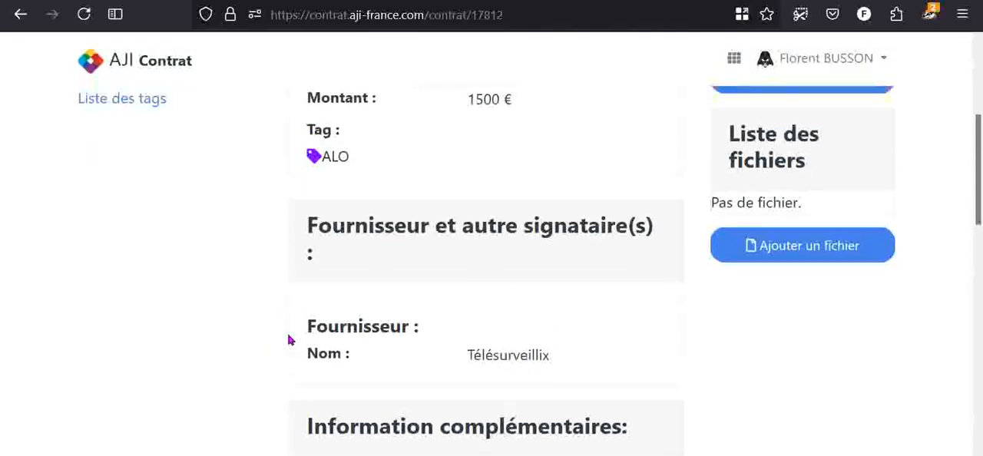
scroll(289, 340, "up", 1)
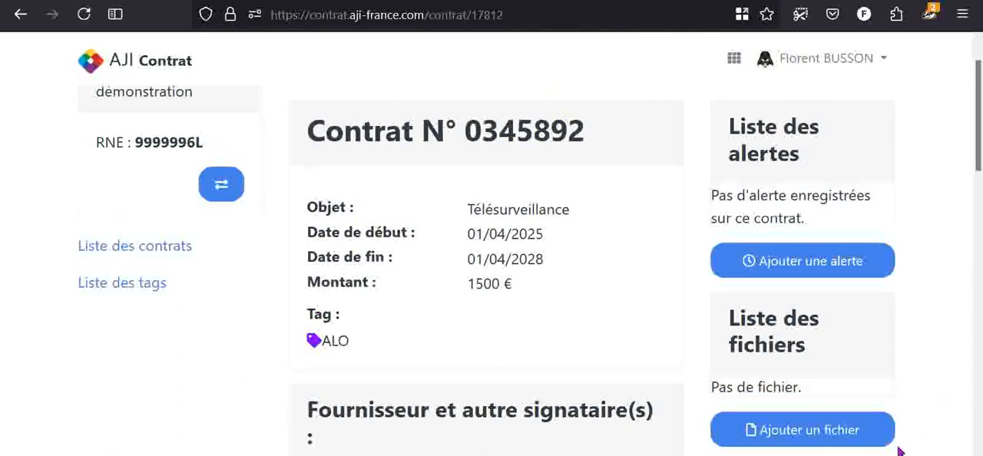
left_click(809, 432)
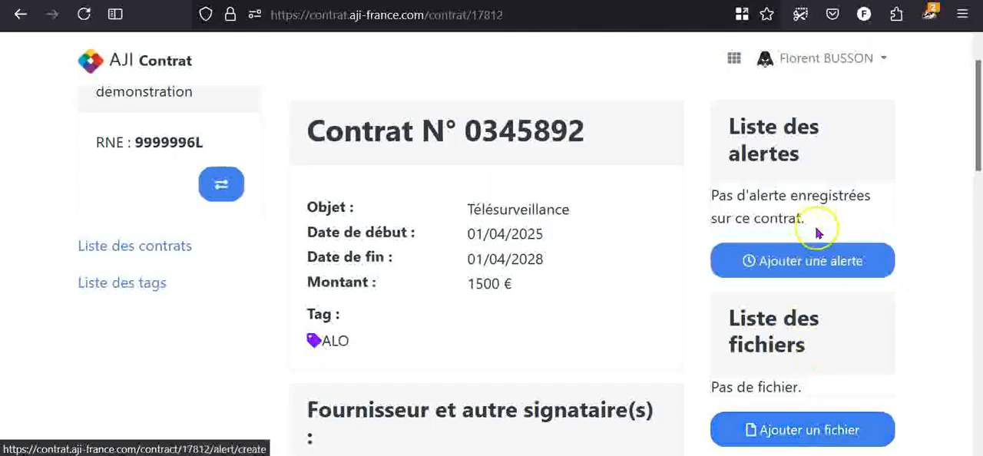
- Start a new alert on the contract with the subject "Fin du contrat de télésurveillance"
left_click(825, 278)
scroll(825, 289, "down", 2)
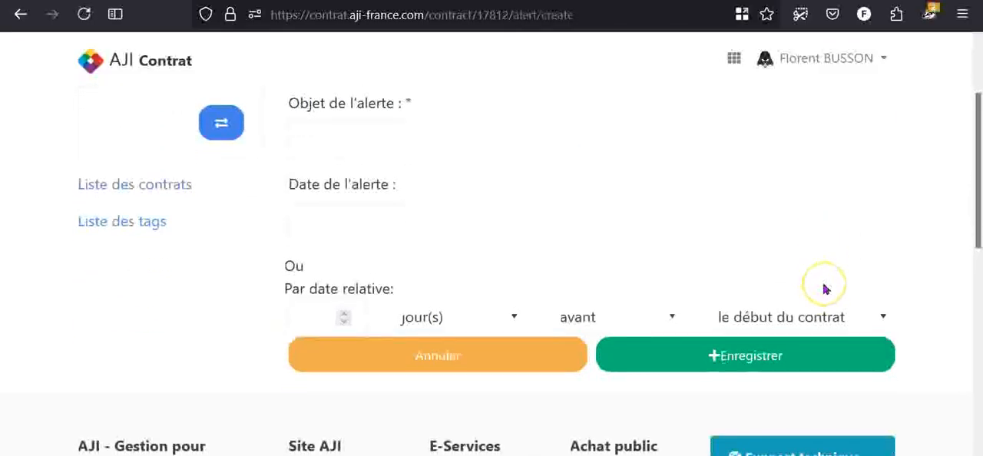
left_click(381, 126)
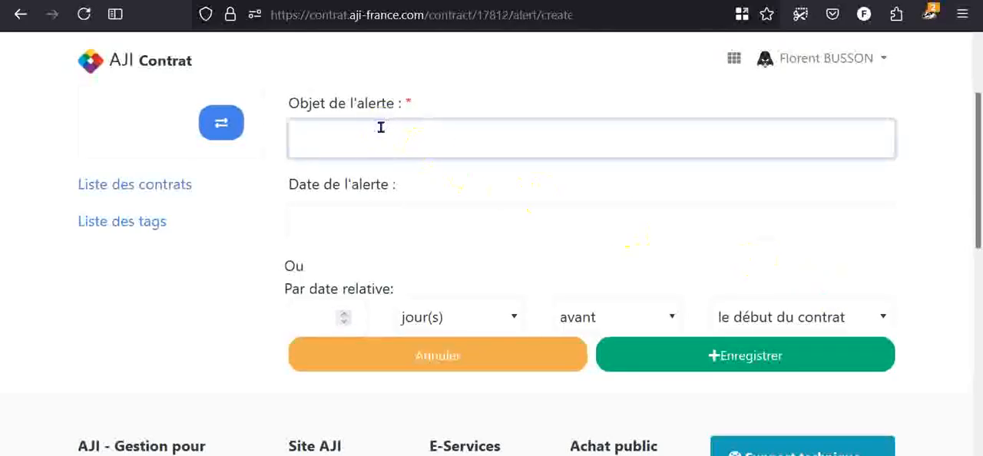
type("Fin du contr")
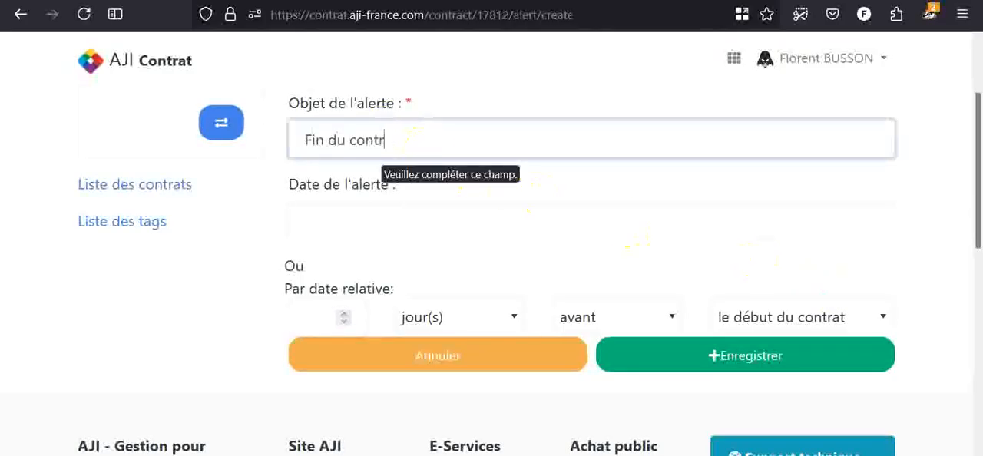
type("at de télé")
type("veillance")
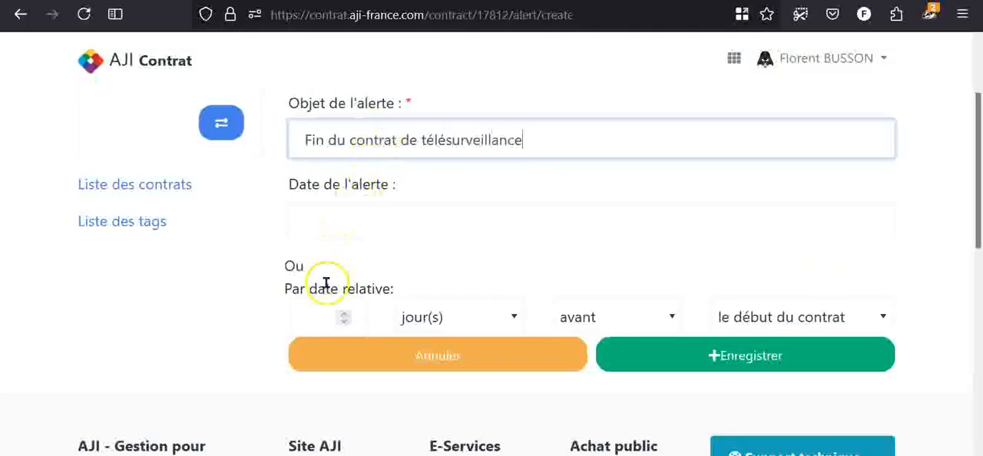
- Leave the fixed alert date empty and set the relative date to "avant" "la fin du contrat"
left_click(330, 223)
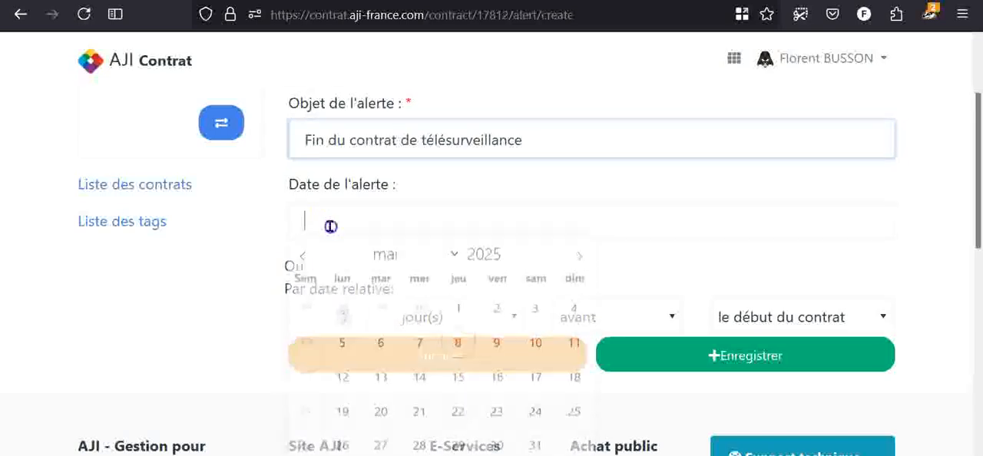
left_click(275, 212)
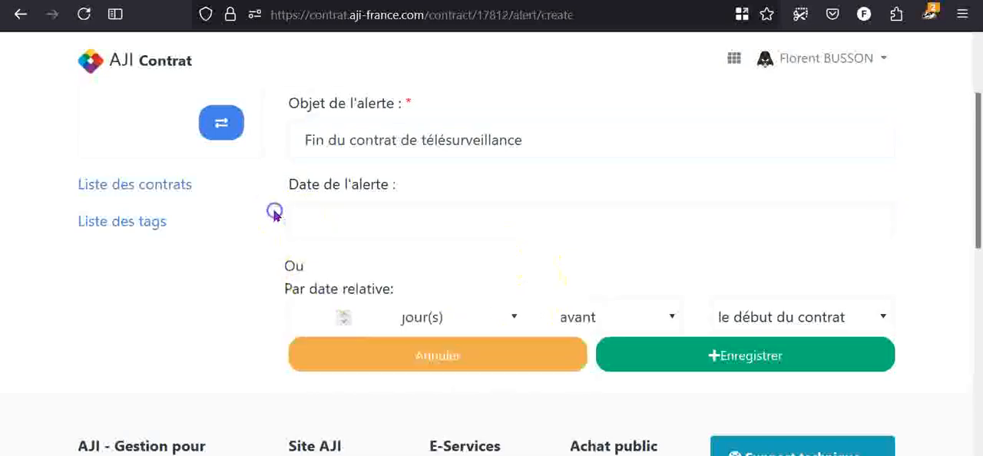
left_click(728, 316)
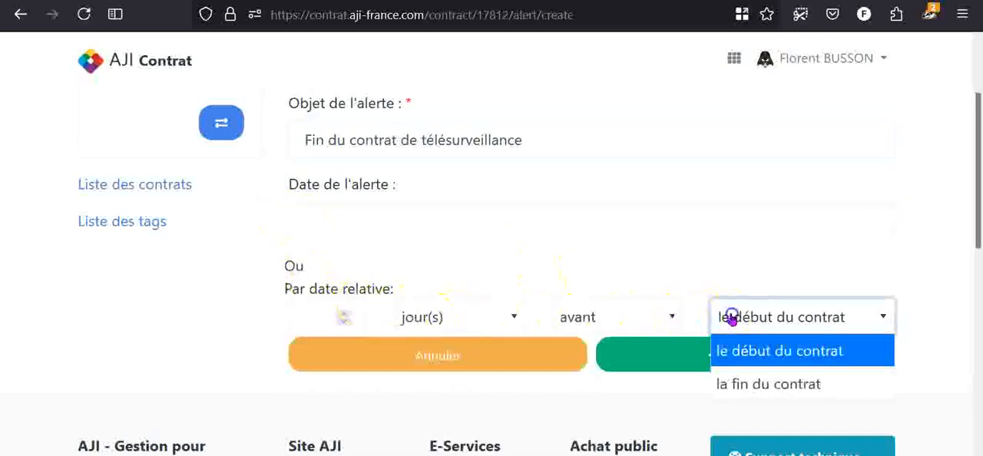
left_click(733, 380)
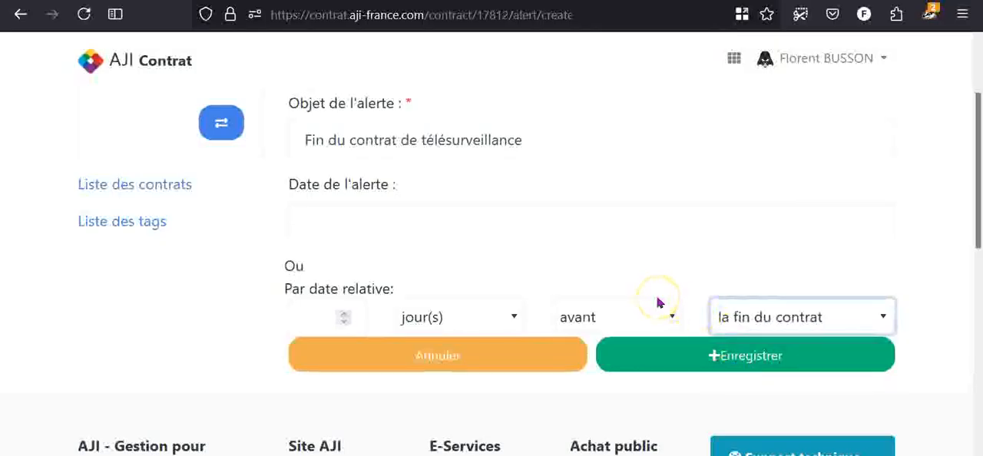
left_click(630, 312)
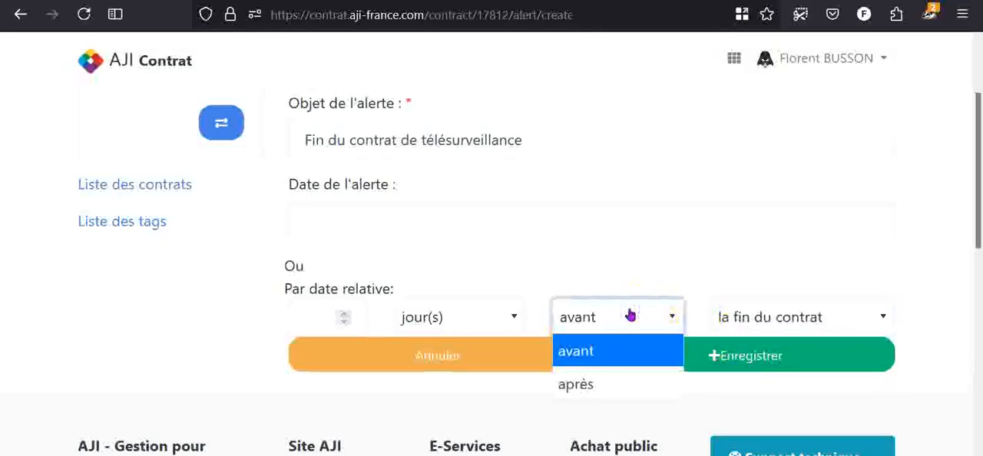
left_click(629, 311)
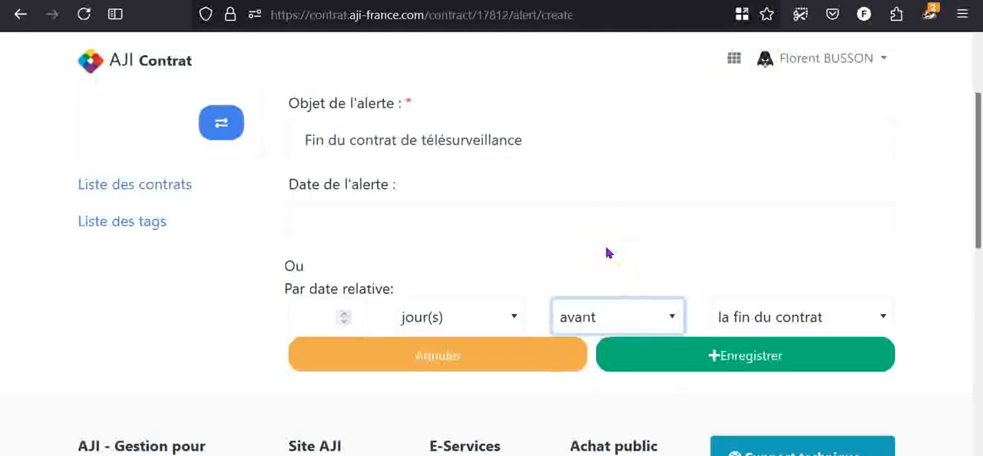
- Set the alert's relative delay to 6 "mois" and save the alert
left_click(507, 314)
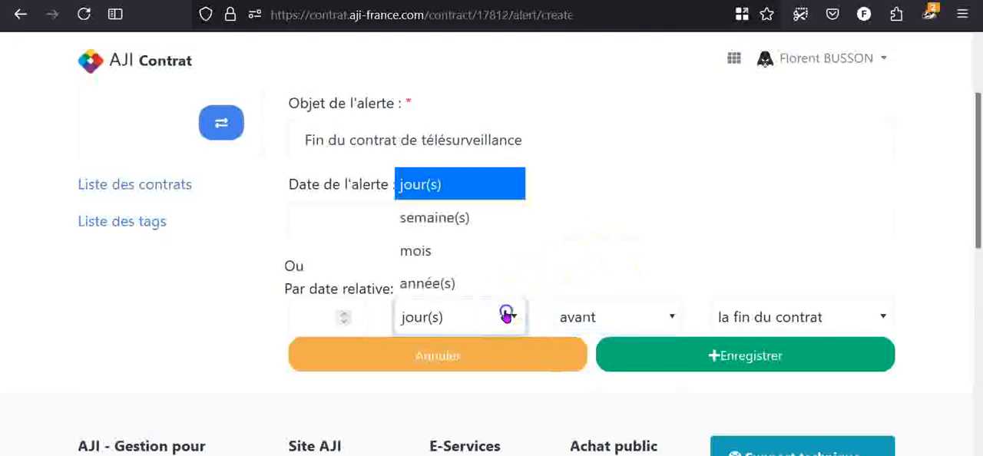
left_click(479, 247)
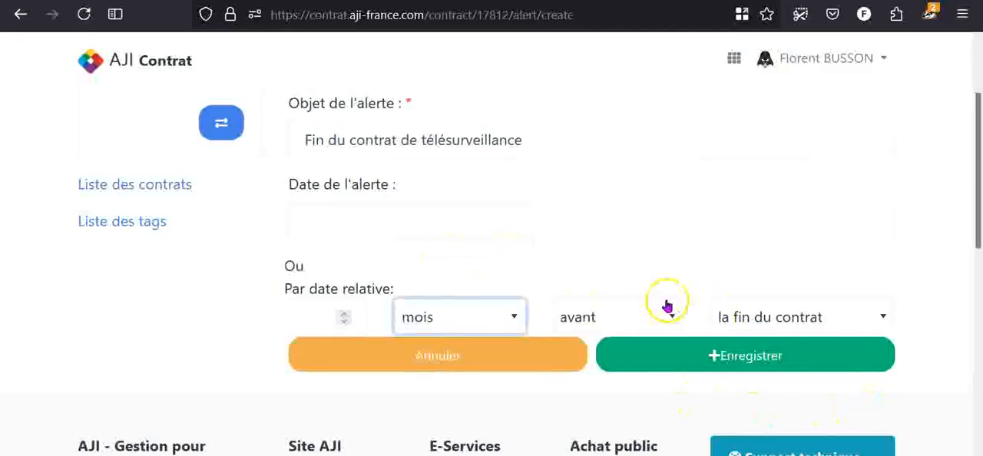
left_click(317, 314)
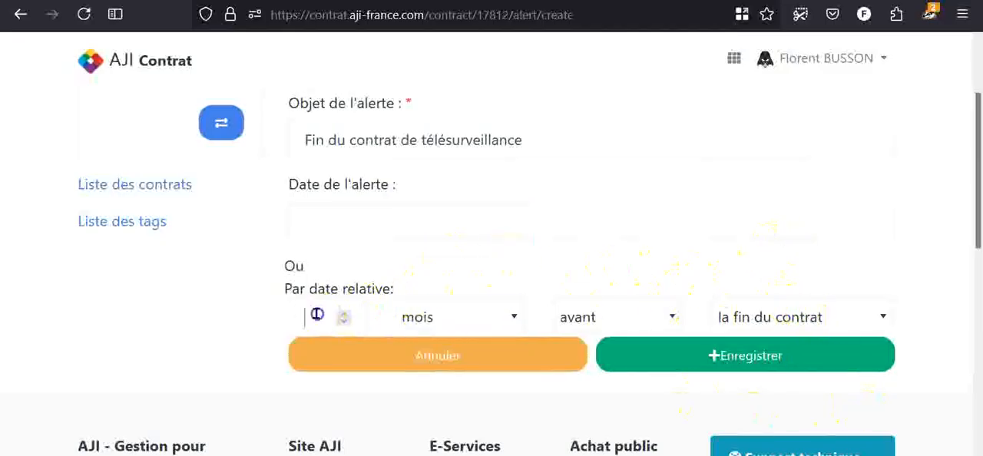
type("6")
left_click(773, 349)
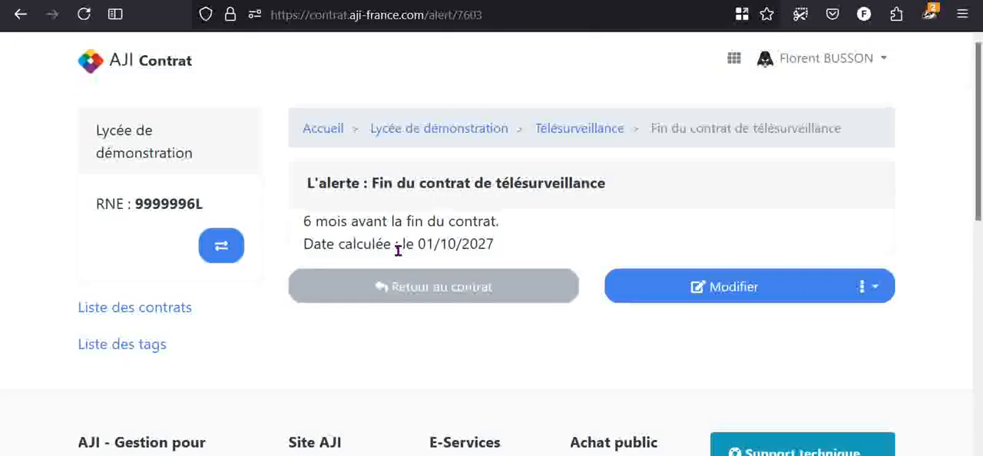
- Return to the contract and start a second alert with the subject "URGENT fin du contrat de télésurveillance"
left_click(417, 278)
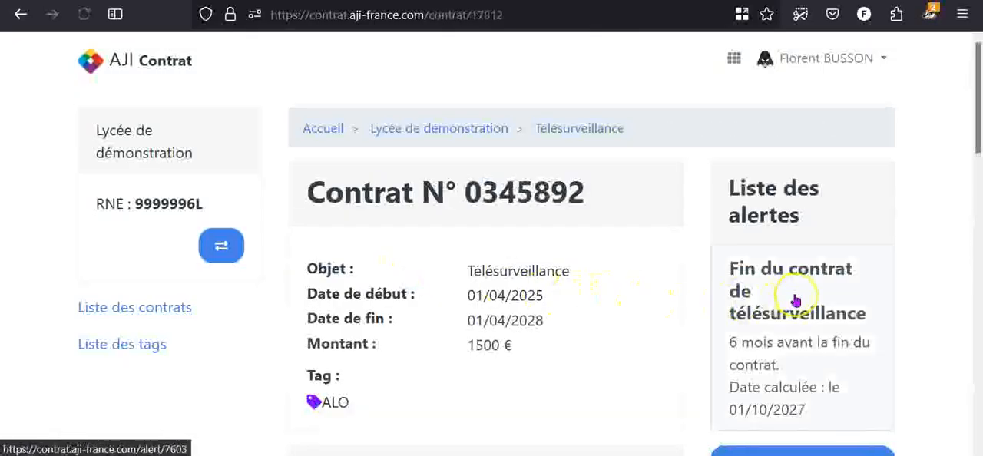
scroll(767, 303, "down", 2)
left_click(814, 399)
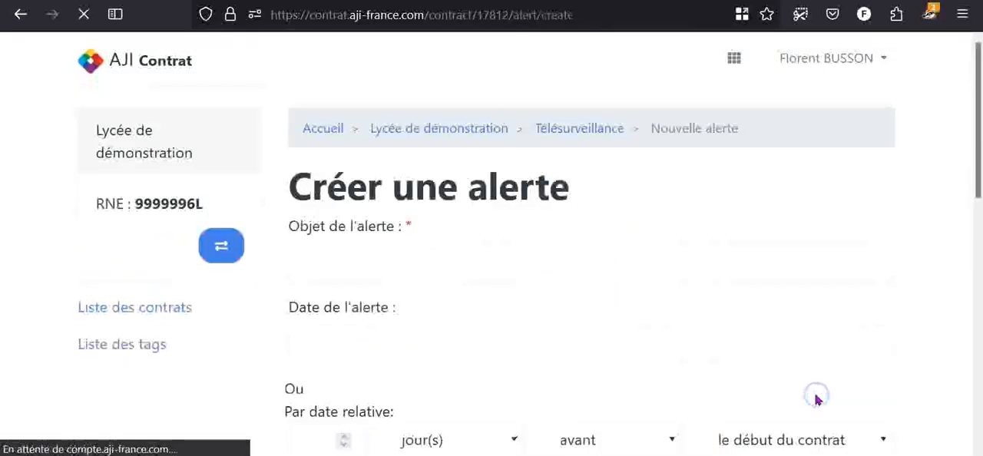
scroll(816, 399, "down", 2)
left_click(463, 155)
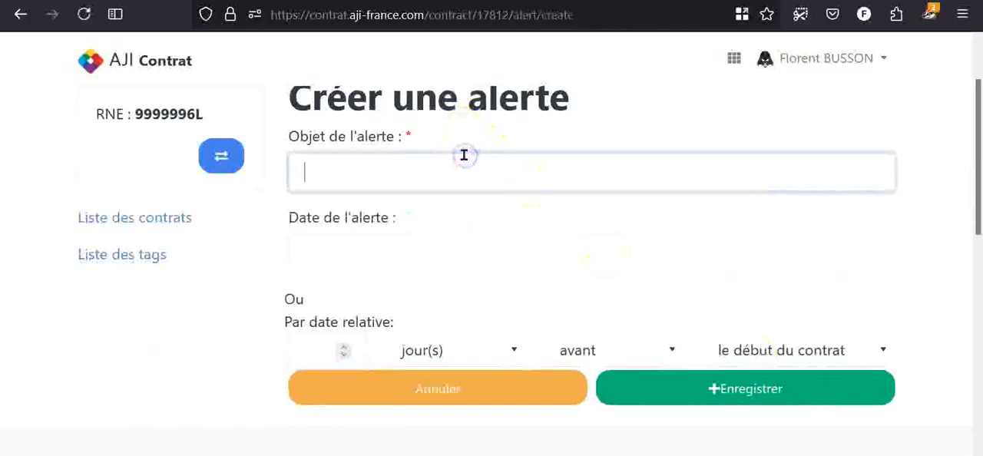
type("URGENT fin d")
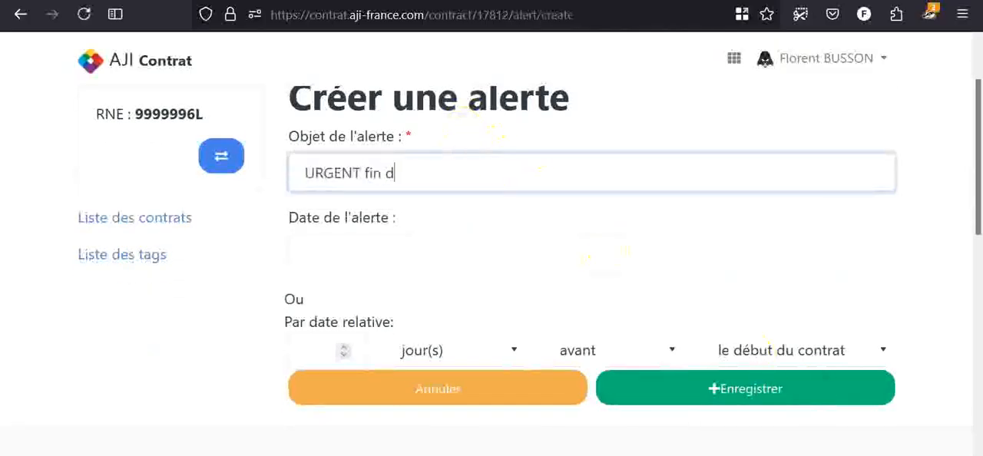
type("u contrat de télésurveillance")
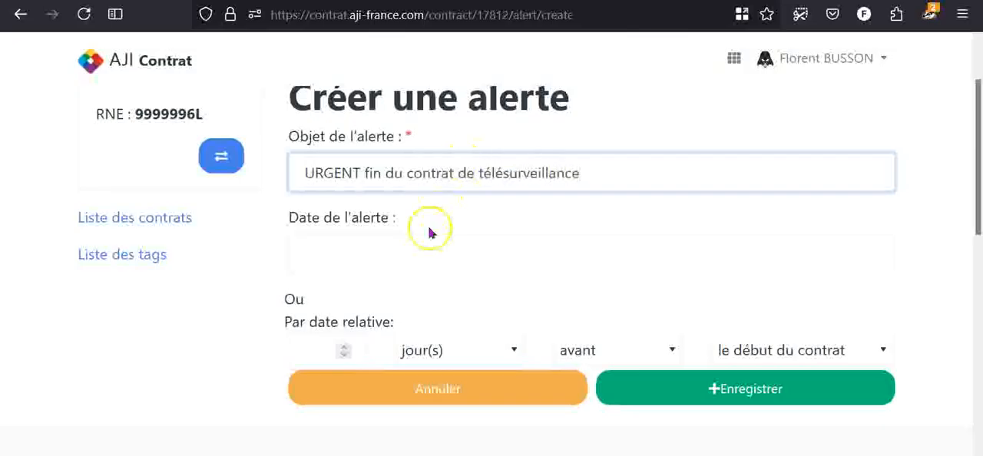
- Schedule the urgent alert 3 "mois" "avant" "la fin du contrat" and save it
left_click(307, 347)
type("3")
left_click(426, 361)
left_click(441, 284)
left_click(875, 359)
left_click(827, 322)
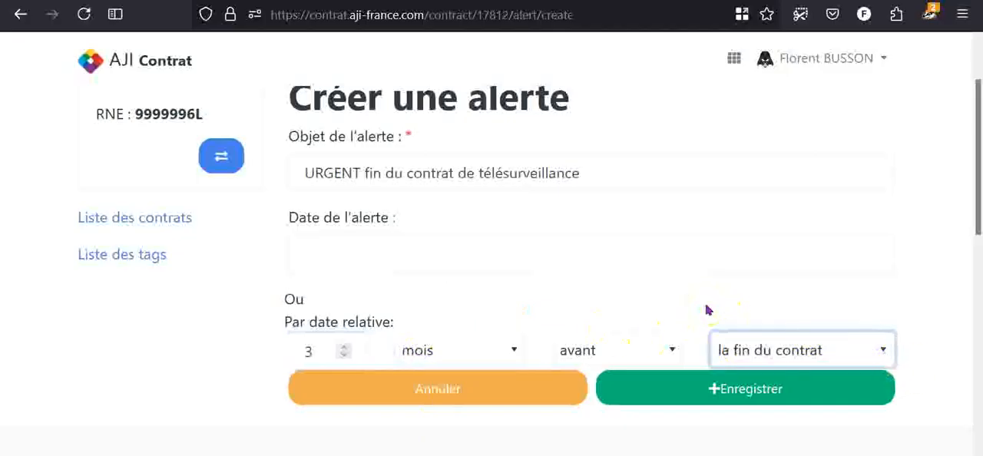
left_click(699, 376)
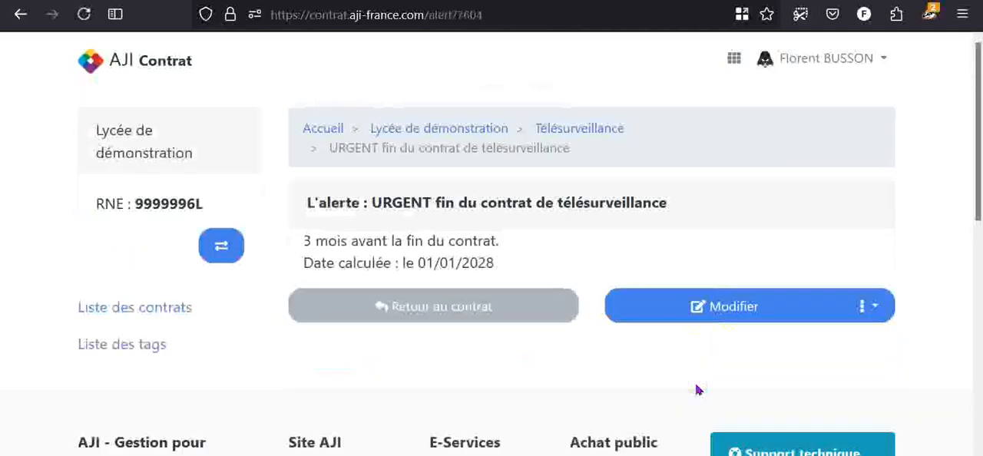
- Return to the contract, check its list of alerts and go back to the school's contract list
left_click(460, 310)
left_click(743, 250)
scroll(744, 250, "down", 2)
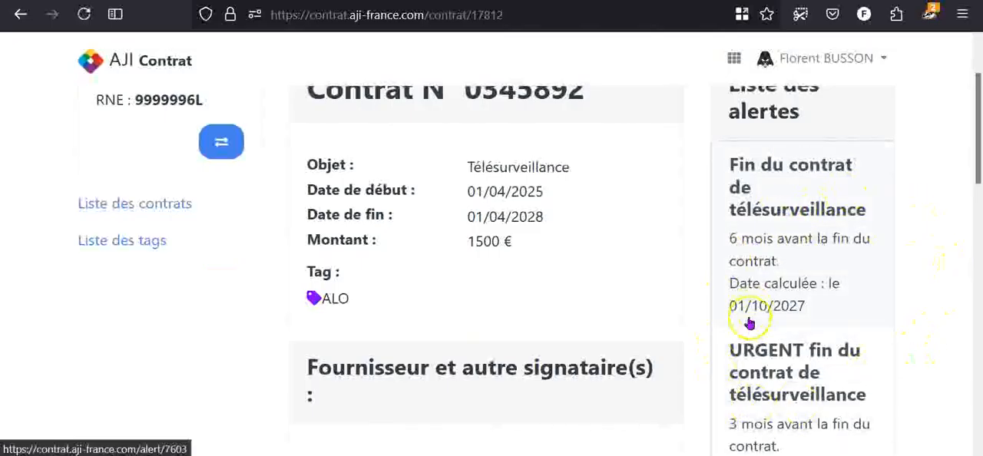
scroll(675, 341, "down", 3)
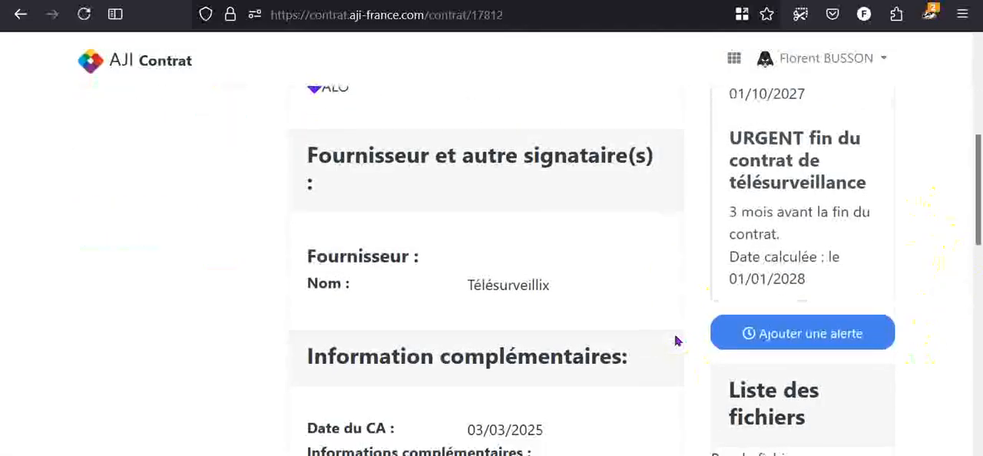
scroll(676, 340, "down", 3)
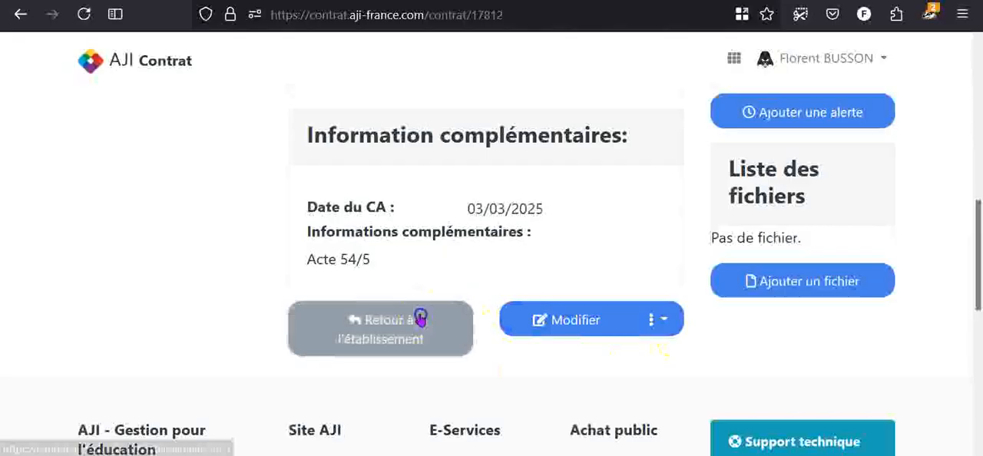
left_click(374, 326)
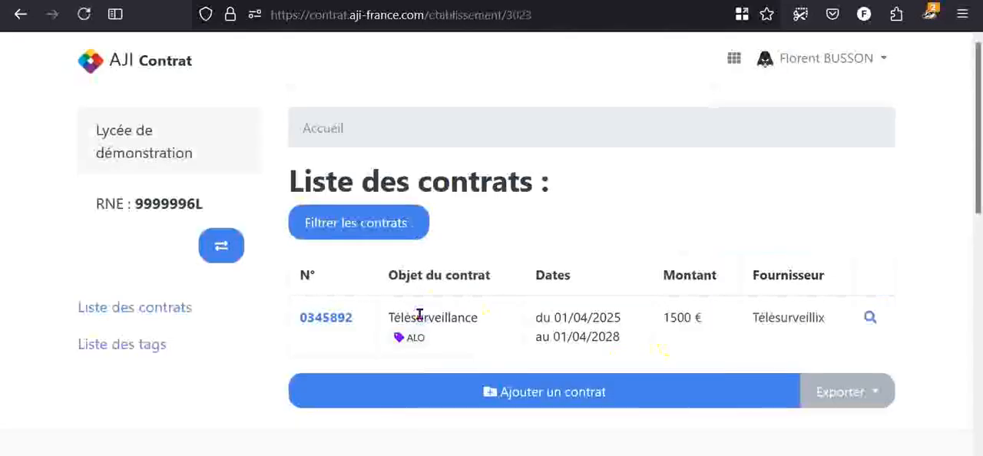